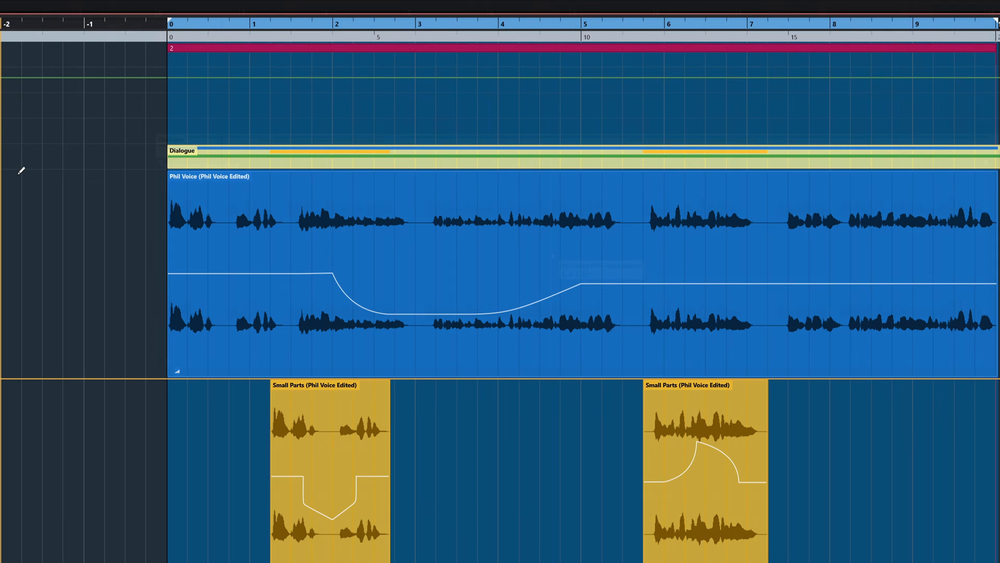
- Raise the edited voice event's level to about 2.4 dB with the Object Selection tool and its event volume control
{"action": "right_click", "coordinate": [535, 192]}
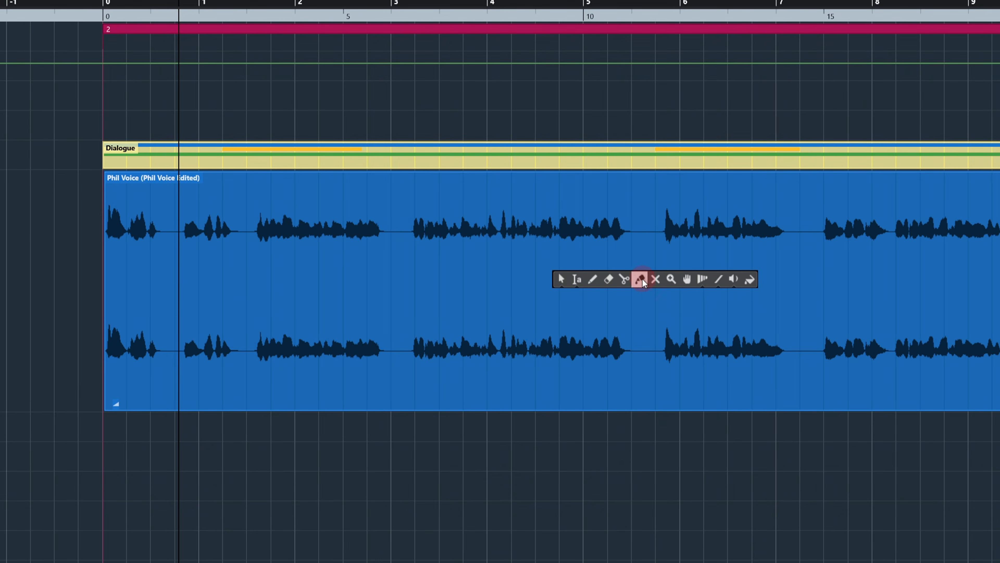
{"action": "left_click", "coordinate": [562, 279]}
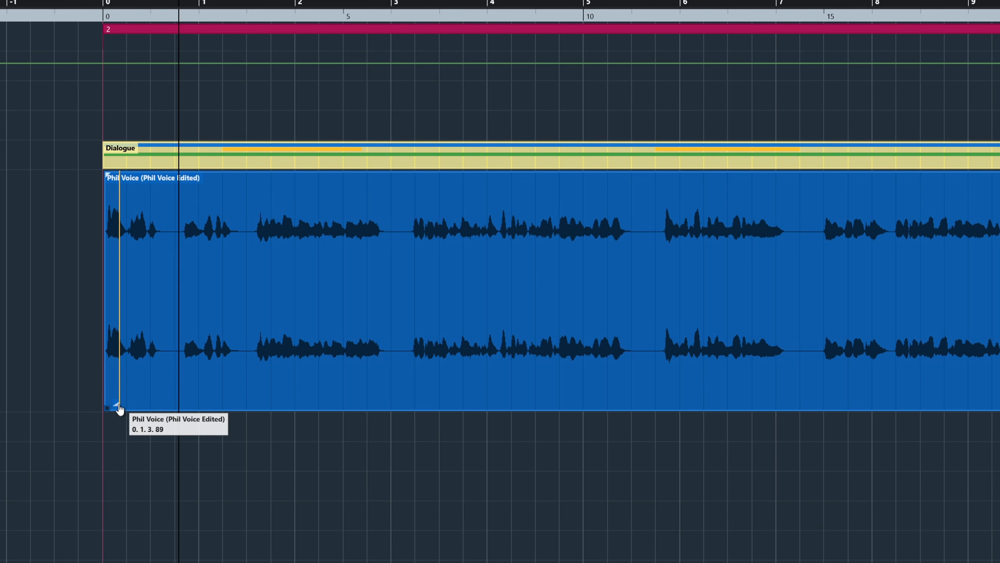
{"action": "left_click", "coordinate": [119, 403]}
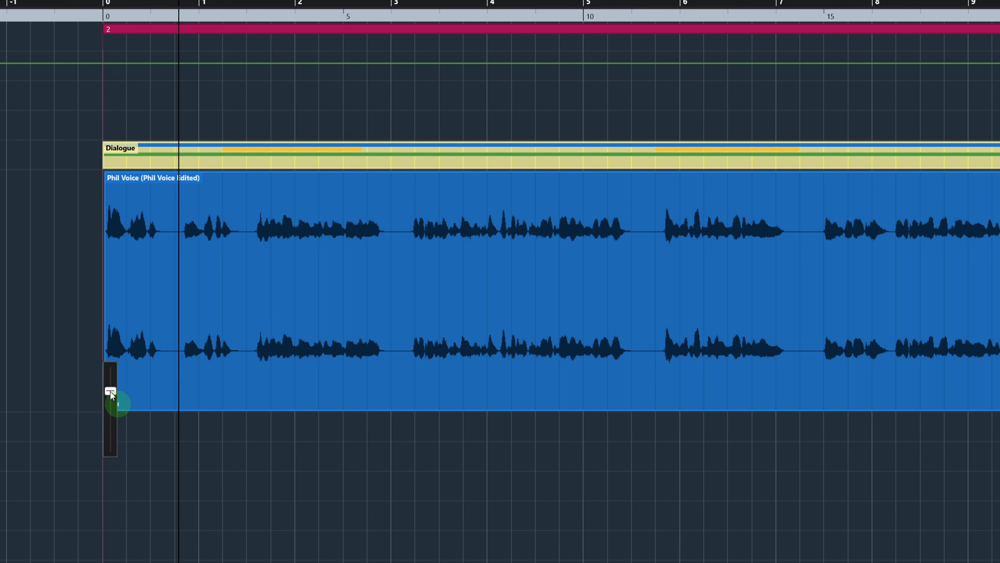
{"action": "mouse_move", "coordinate": [110, 392]}
{"action": "left_mouse_down"}
{"action": "mouse_move", "coordinate": [109, 451]}
{"action": "mouse_move", "coordinate": [115, 378]}
{"action": "left_mouse_up"}
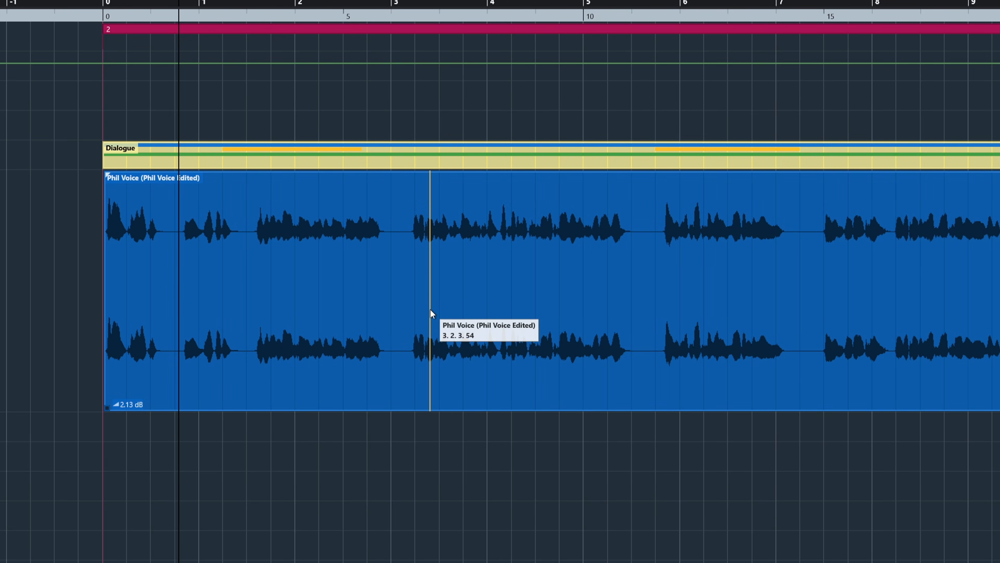
{"action": "mouse_move", "coordinate": [431, 307]}
{"action": "left_mouse_down"}
{"action": "mouse_move", "coordinate": [431, 239]}
{"action": "mouse_move", "coordinate": [416, 346]}
{"action": "mouse_move", "coordinate": [415, 303]}
{"action": "left_mouse_up"}
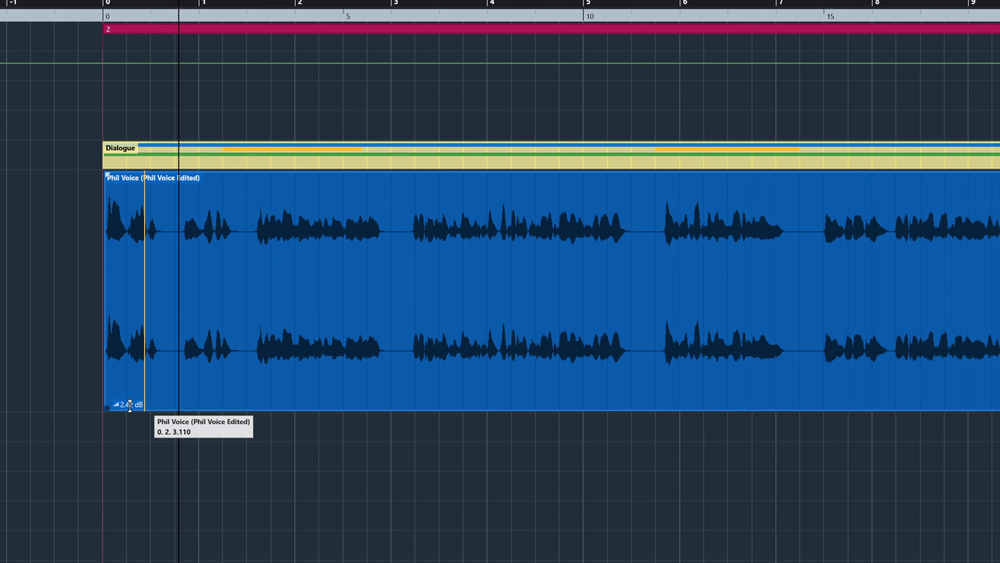
- Set the edited voice event's volume to 10 dB and reset it to its default level
{"action": "double_click", "coordinate": [130, 404]}
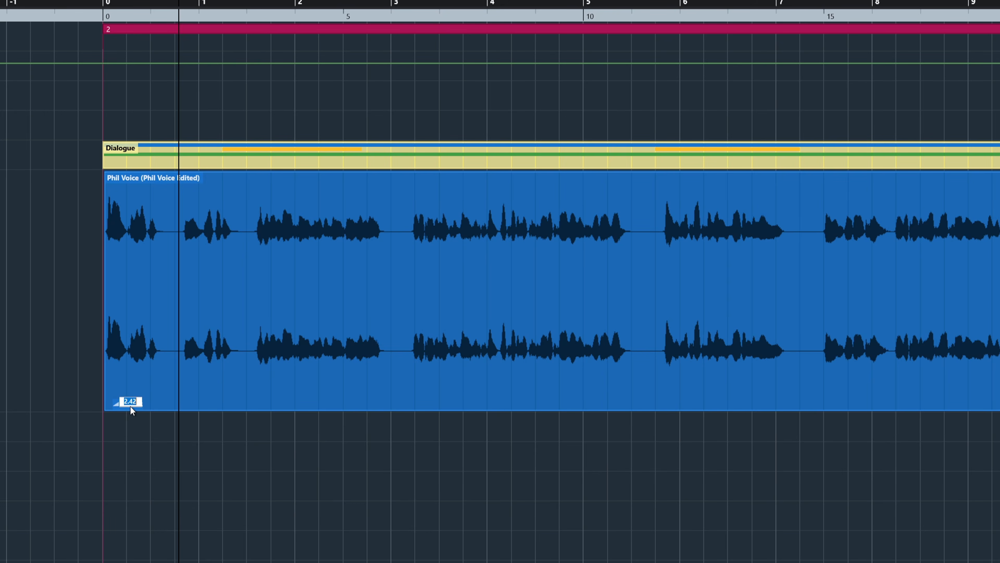
{"action": "type", "text": "10"}
{"action": "key", "text": "Return"}
{"action": "left_click", "coordinate": [131, 406]}
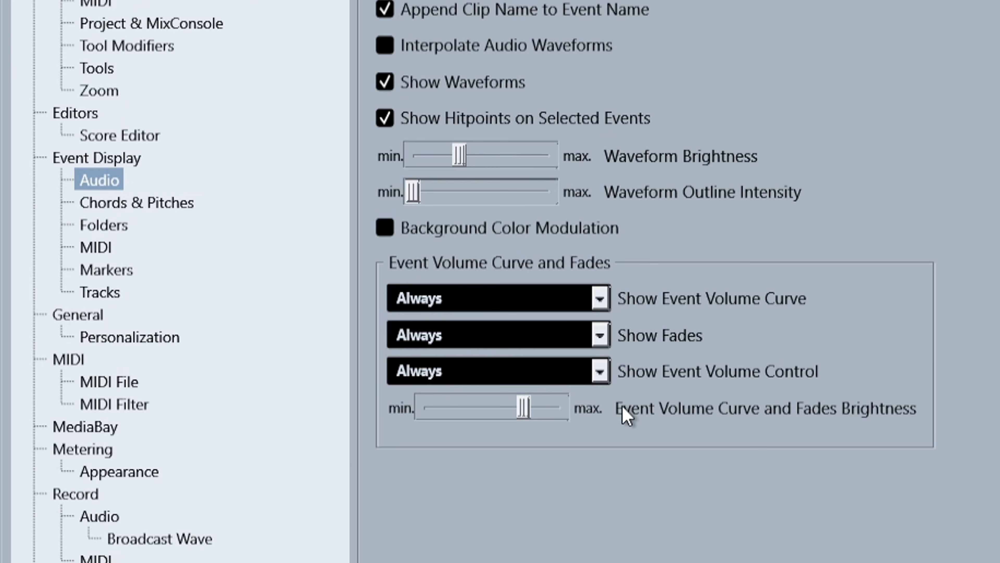
- Set Show Event Volume Control to Always in the Event Display audio preferences
{"action": "left_click", "coordinate": [599, 377]}
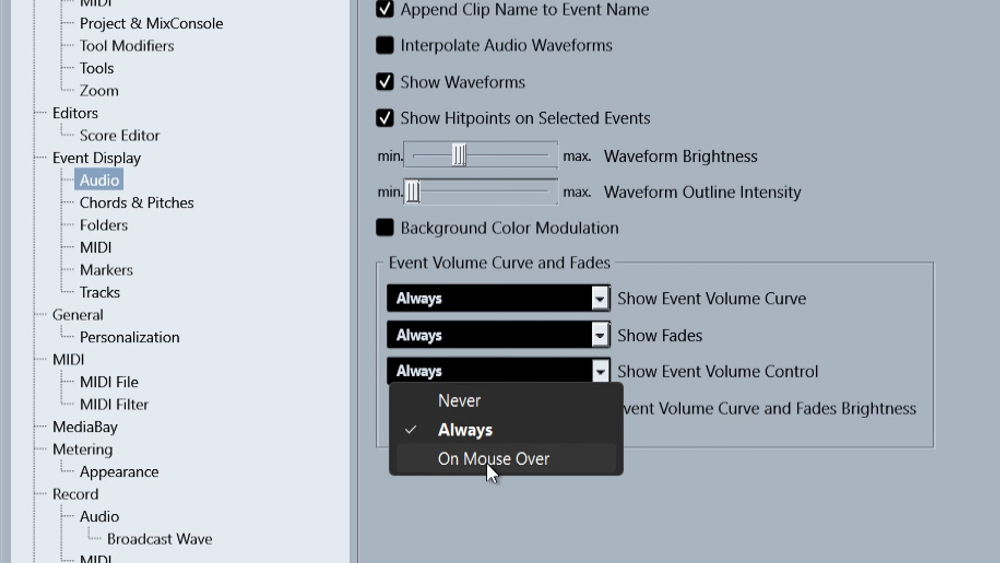
{"action": "left_click", "coordinate": [515, 438]}
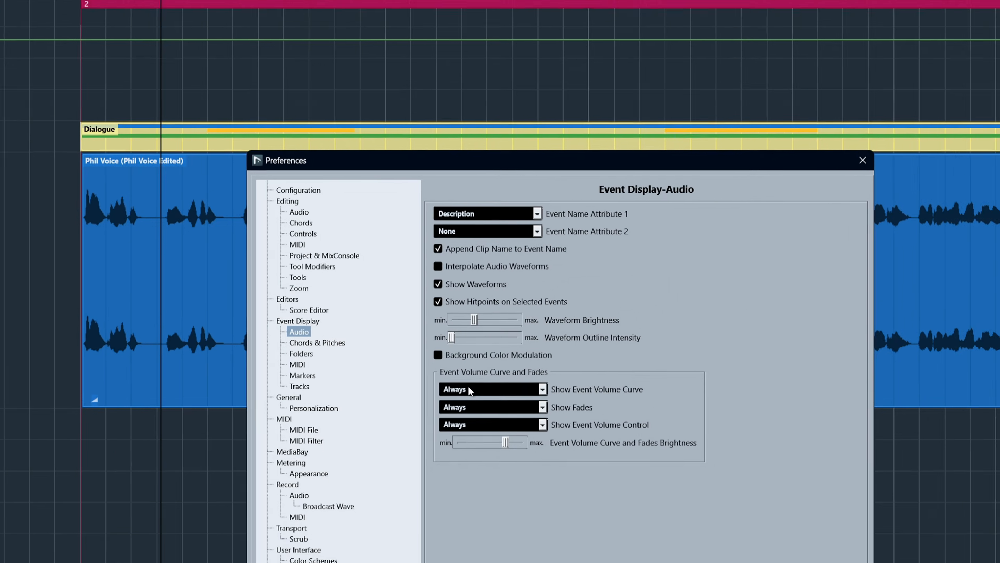
- Draw a raised section in the edited voice event's volume curve between about bars 3 and 5.5
{"action": "right_click", "coordinate": [550, 282]}
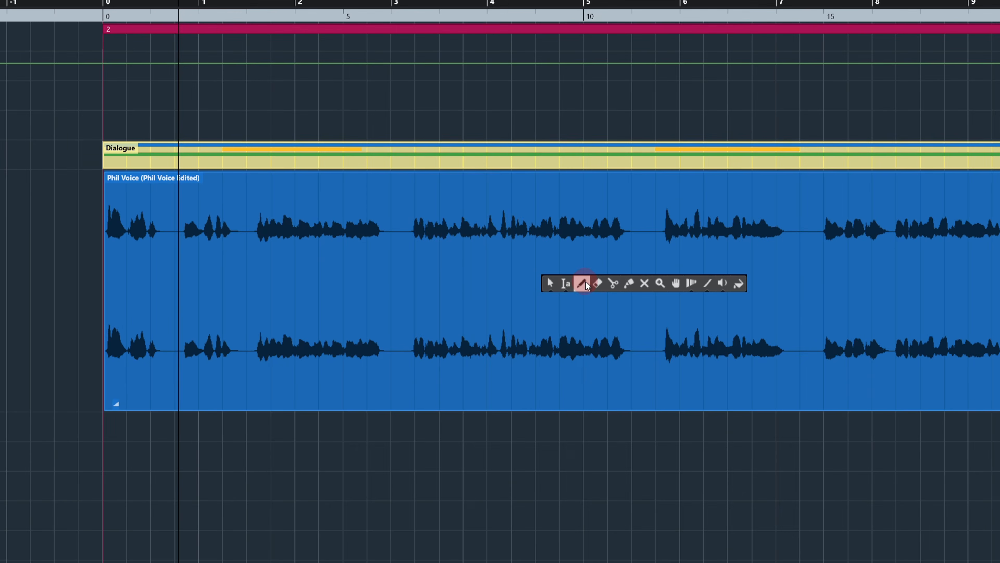
{"action": "left_click", "coordinate": [584, 283]}
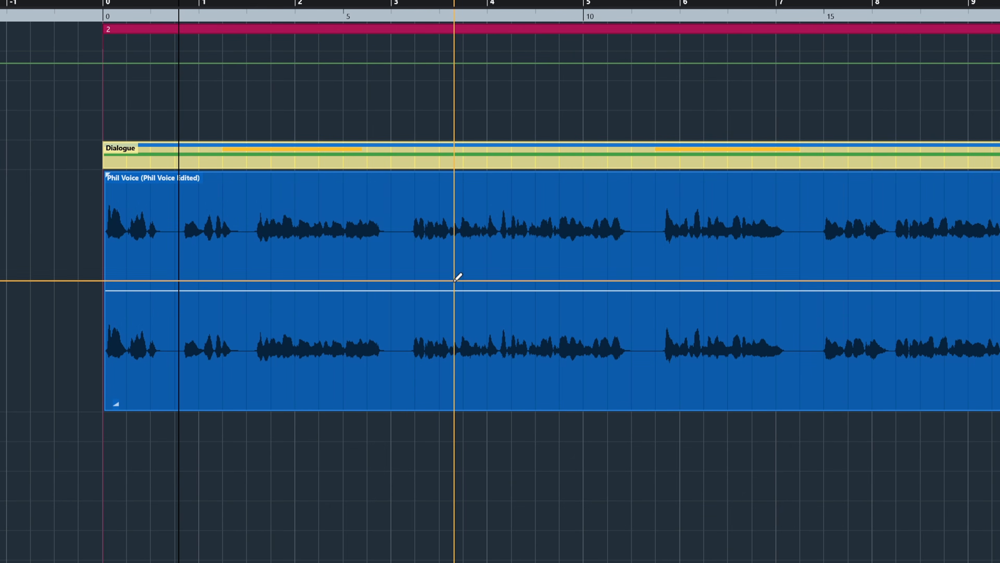
{"action": "left_click", "coordinate": [404, 290]}
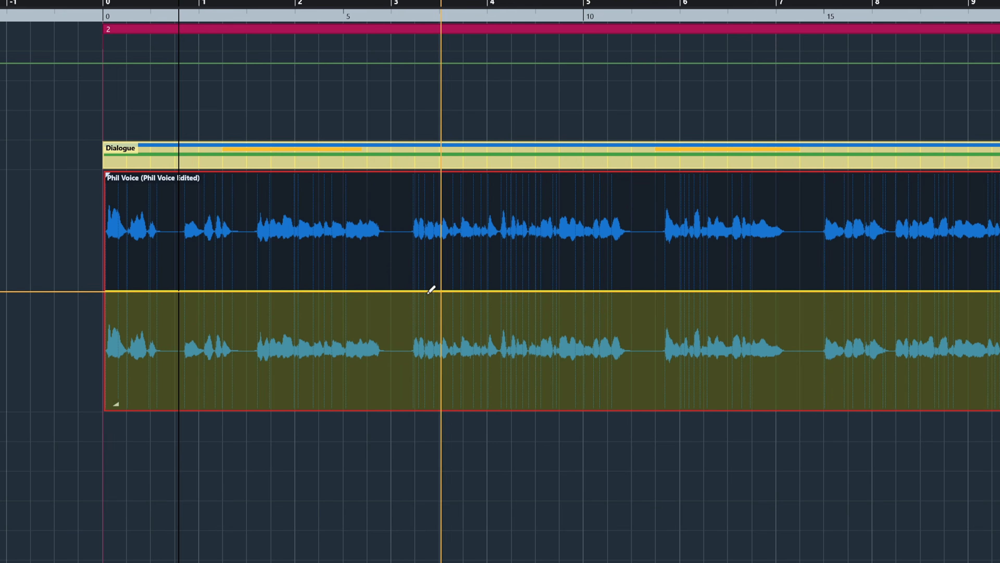
{"action": "left_click_drag", "start_coordinate": [520, 175], "coordinate": [516, 103]}
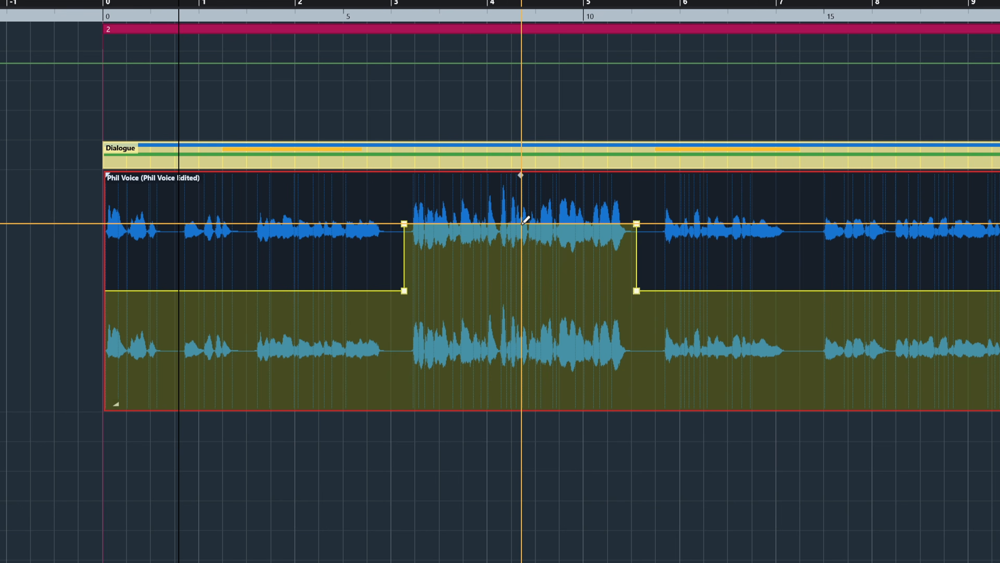
- Reshape the raised section with a curved dip near bar 4.9 and another dip at about 1.97 dB near bar 3.7
{"action": "left_click", "coordinate": [586, 223]}
{"action": "left_click_drag", "start_coordinate": [586, 224], "coordinate": [609, 261]}
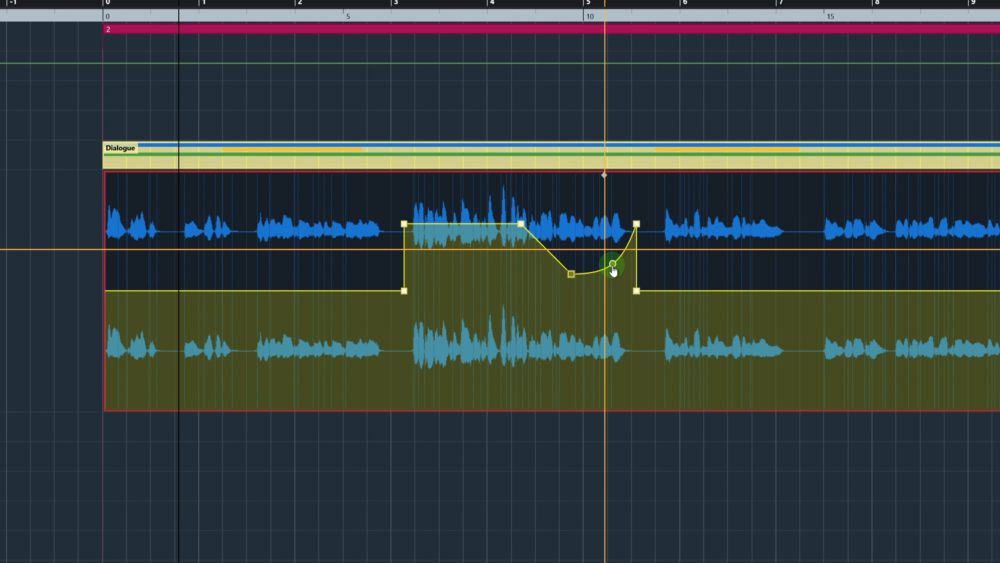
{"action": "left_click_drag", "start_coordinate": [547, 249], "coordinate": [532, 260]}
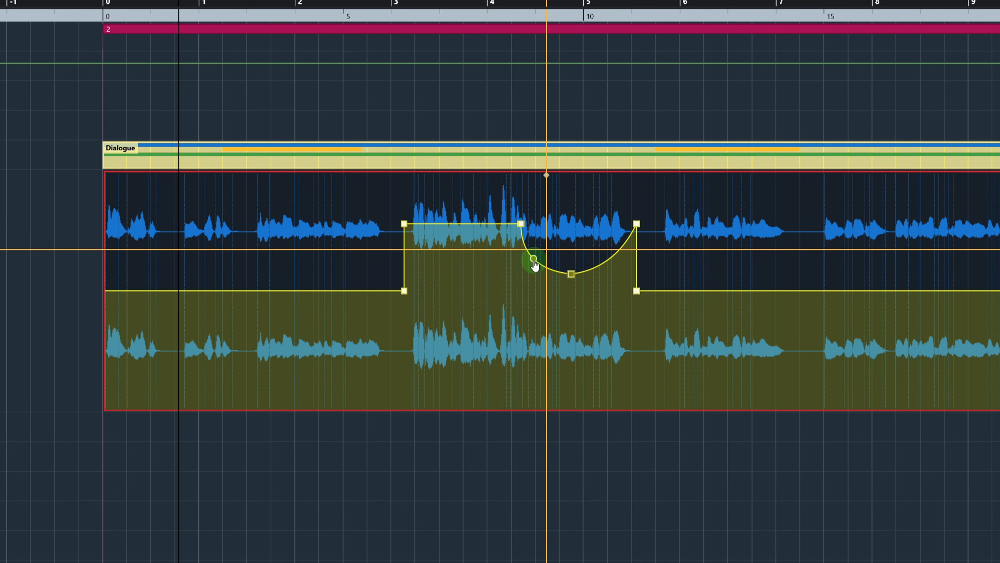
{"action": "left_click_drag", "start_coordinate": [463, 223], "coordinate": [462, 244]}
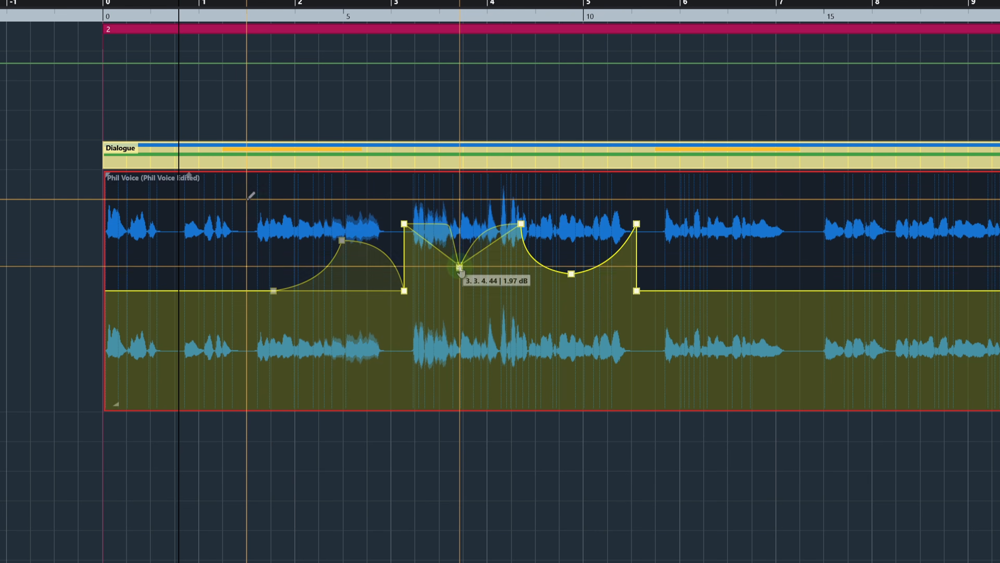
- Select the points of the shaped volume curve section together and shift, tilt and scale them as a group
{"action": "left_click_drag", "start_coordinate": [247, 199], "coordinate": [690, 342]}
{"action": "left_click_drag", "start_coordinate": [851, 374], "coordinate": [847, 376]}
{"action": "left_click_drag", "start_coordinate": [224, 122], "coordinate": [244, 129]}
{"action": "mouse_move", "coordinate": [766, 123]}
{"action": "left_mouse_down"}
{"action": "mouse_move", "coordinate": [743, 279]}
{"action": "mouse_move", "coordinate": [753, 147]}
{"action": "left_mouse_up"}
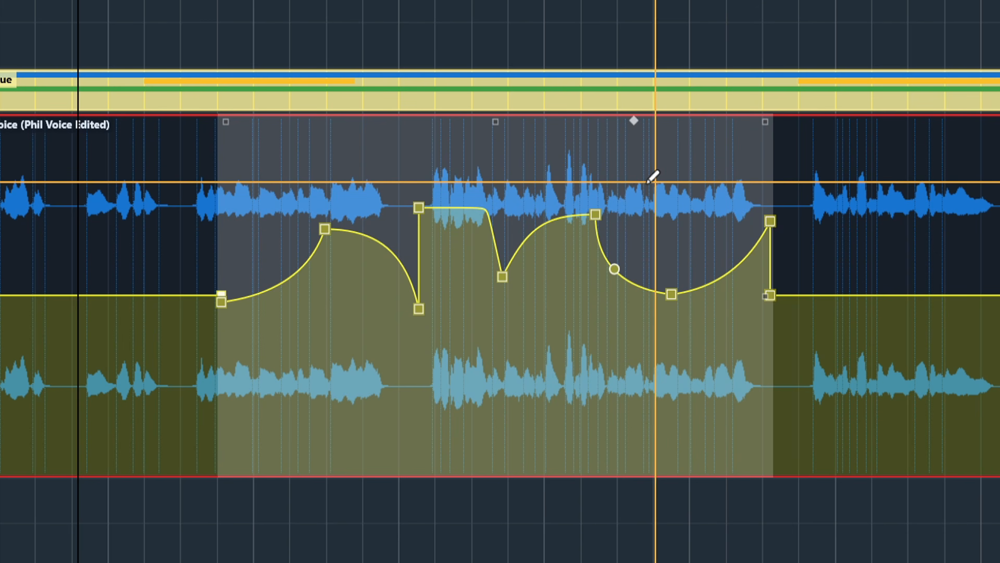
{"action": "mouse_move", "coordinate": [496, 122]}
{"action": "left_mouse_down"}
{"action": "mouse_move", "coordinate": [490, 341]}
{"action": "mouse_move", "coordinate": [486, 137]}
{"action": "left_mouse_up"}
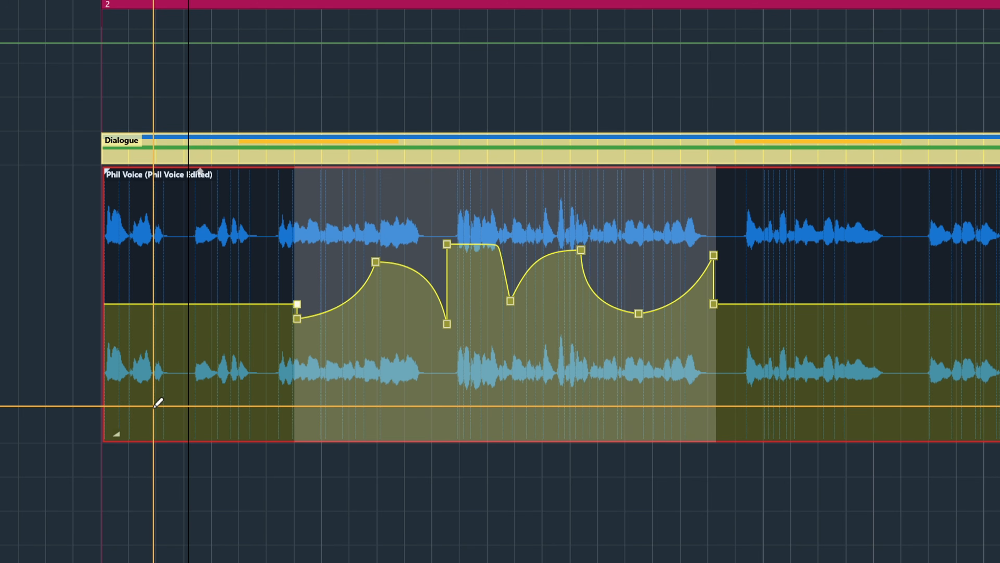
- Adjust the edited voice event's overall volume upward with the drawn volume curve in place
{"action": "left_click", "coordinate": [118, 435]}
{"action": "mouse_move", "coordinate": [110, 425]}
{"action": "left_mouse_down"}
{"action": "mouse_move", "coordinate": [111, 399]}
{"action": "mouse_move", "coordinate": [113, 426]}
{"action": "mouse_move", "coordinate": [113, 415]}
{"action": "left_mouse_up"}
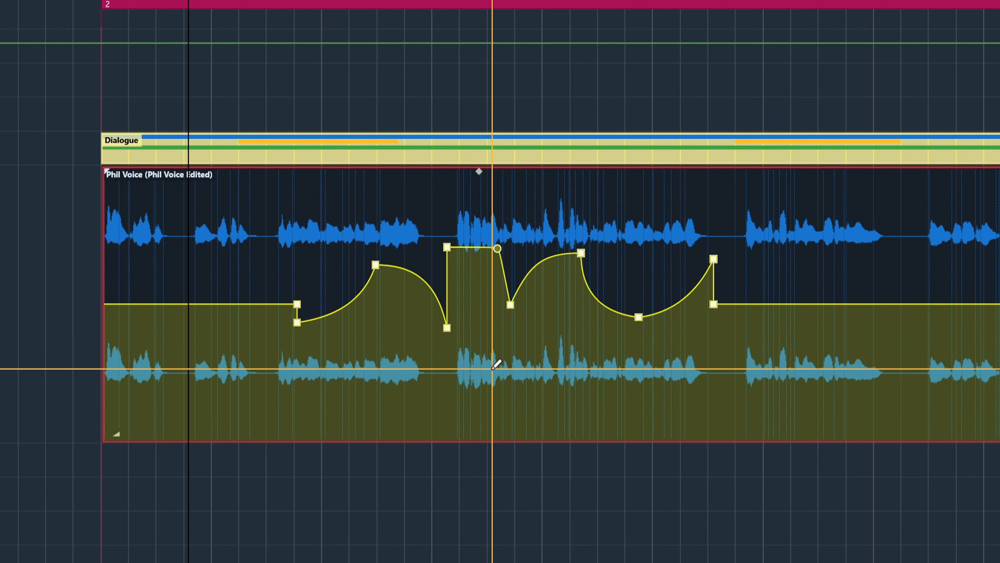
- Delete the two starting points of the shaped volume curve section, followed by all its remaining points
{"action": "left_click_drag", "start_coordinate": [252, 287], "coordinate": [365, 391]}
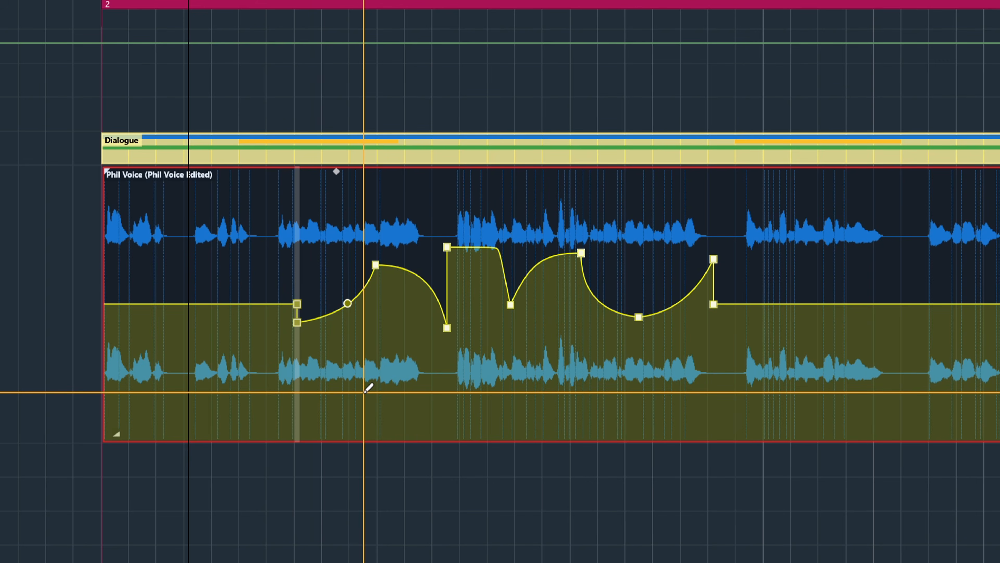
{"action": "key", "text": "Delete"}
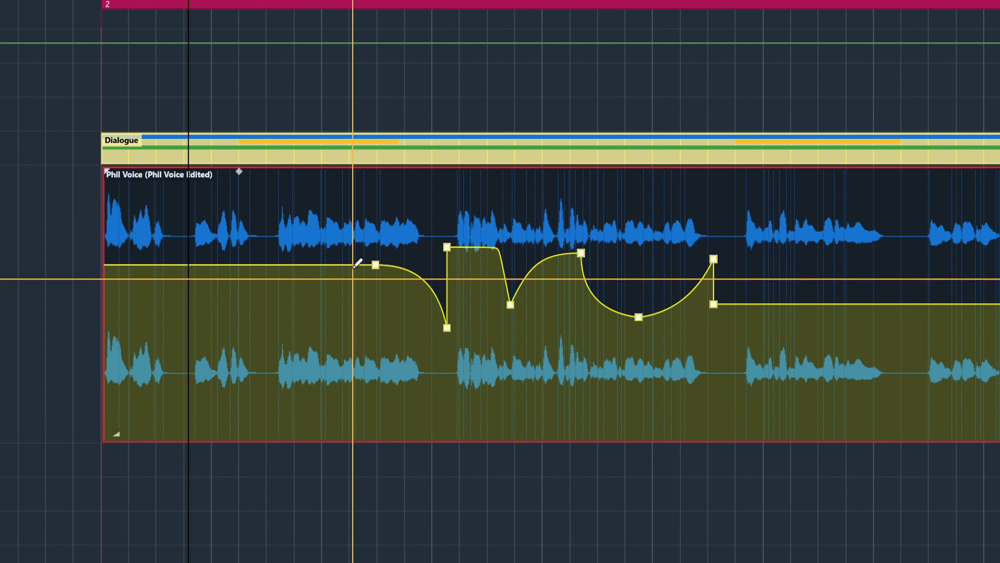
{"action": "left_click_drag", "start_coordinate": [336, 201], "coordinate": [749, 382]}
{"action": "key", "text": "Delete"}
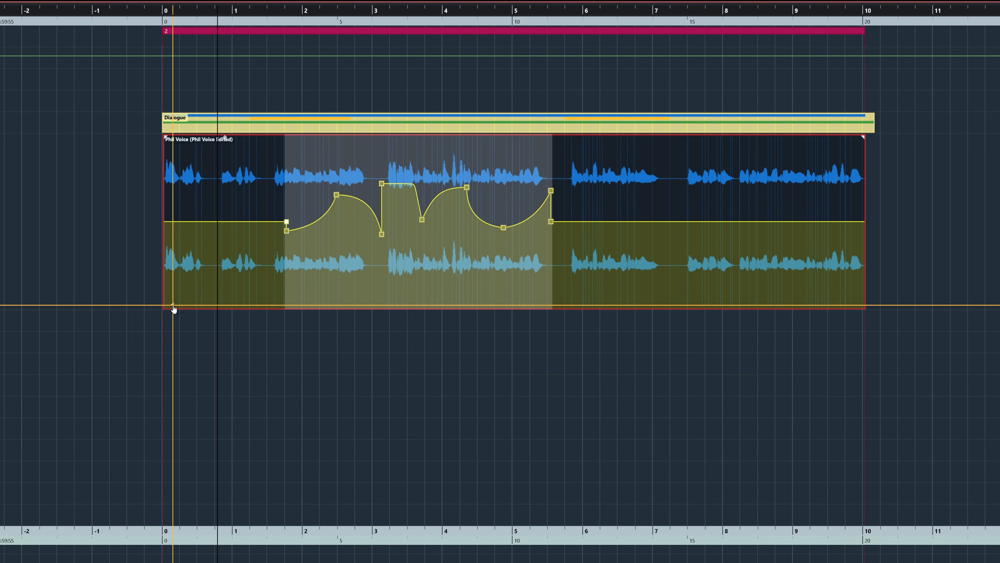
- Raise the edited voice event's volume to 6 dB
{"action": "mouse_move", "coordinate": [174, 310]}
{"action": "left_mouse_down"}
{"action": "mouse_move", "coordinate": [168, 283]}
{"action": "mouse_move", "coordinate": [170, 292]}
{"action": "left_mouse_up"}
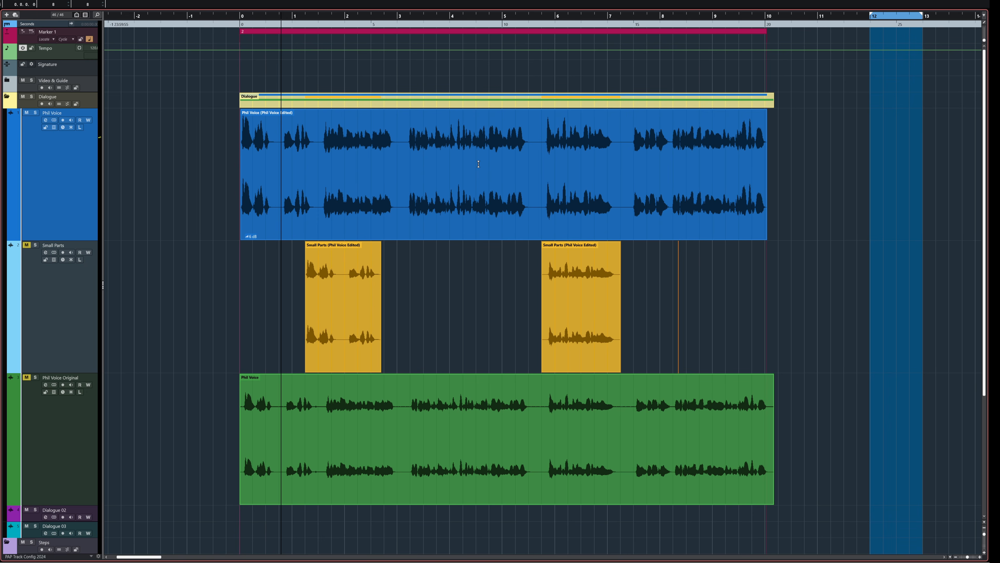
- Select the gap between the two Small Parts events as a range and extend it up five tracks to the Tempo track
{"action": "left_click", "coordinate": [479, 166]}
{"action": "double_click", "coordinate": [438, 293]}
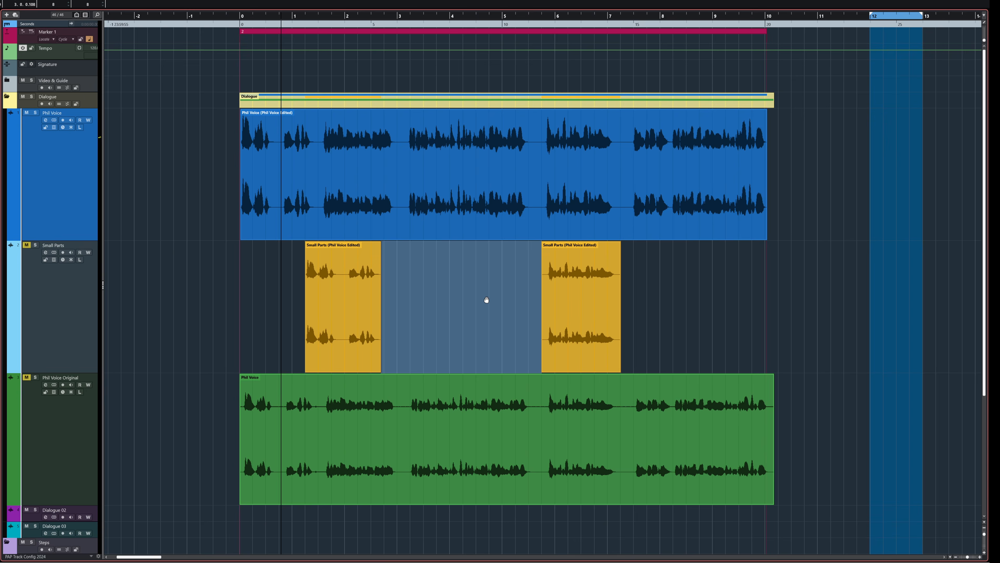
{"action": "key", "text": "shift+Up"}
{"action": "key", "text": "shift+Up"}
{"action": "key", "text": "shift+Up"}
{"action": "key", "text": "shift+Up"}
{"action": "key", "text": "shift+Up"}
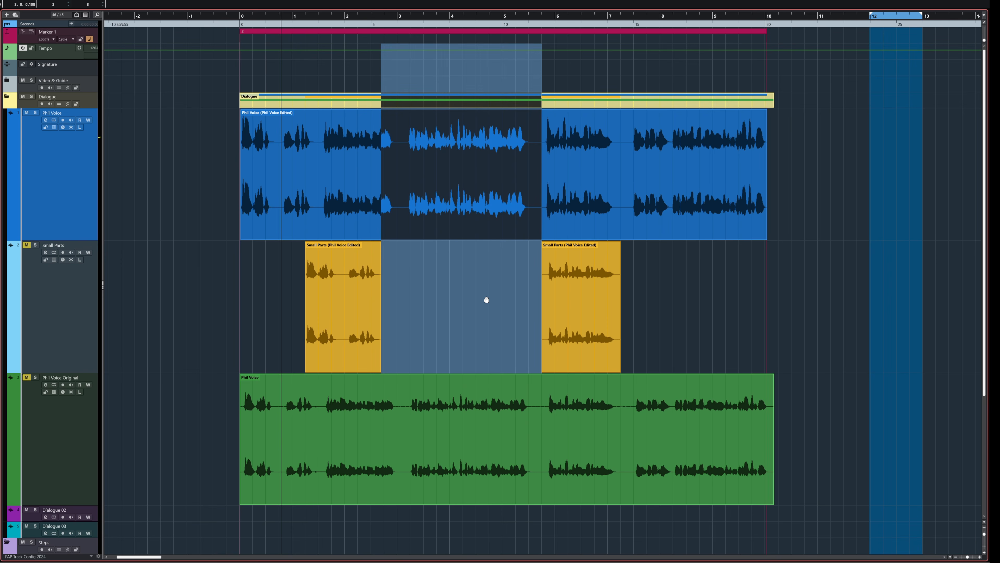
- Extend the range selection downward by three tracks over the same time span
{"action": "key", "text": "shift+Down"}
{"action": "key", "text": "shift+Down"}
{"action": "key", "text": "shift+Down"}
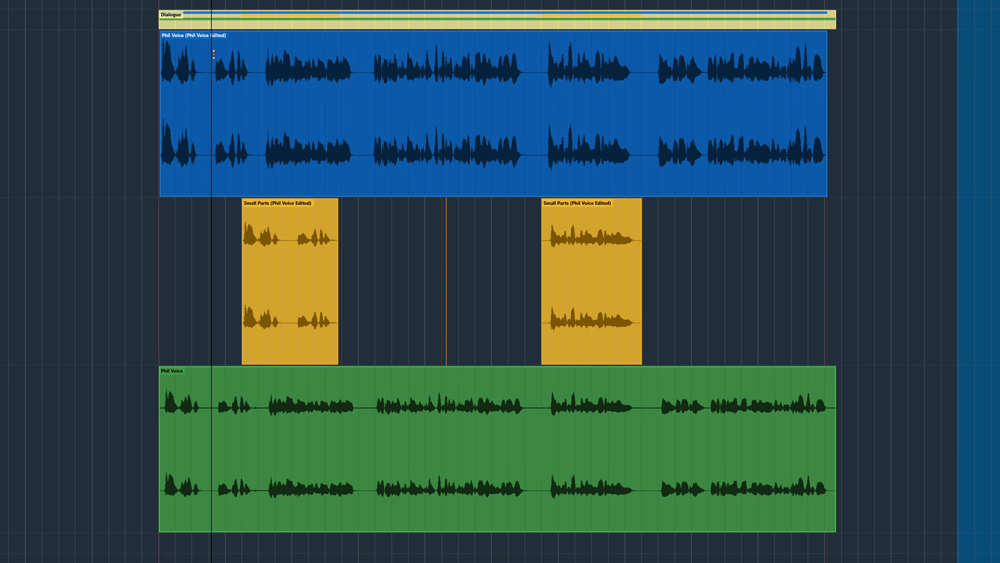
- Select a range around the first Small Parts event across all three voice tracks and try moving it later in time
{"action": "left_click_drag", "start_coordinate": [207, 120], "coordinate": [375, 450]}
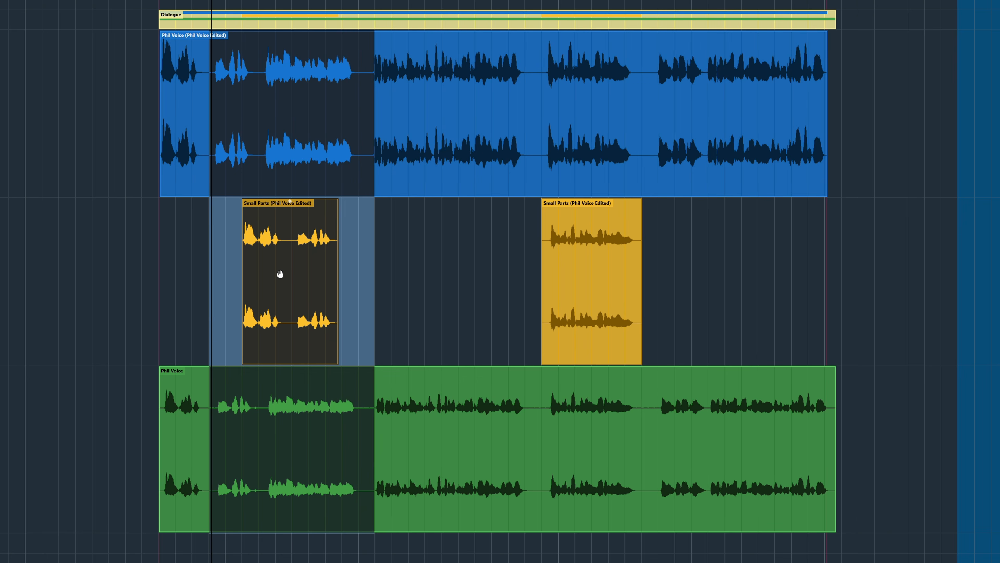
{"action": "left_click_drag", "start_coordinate": [280, 274], "coordinate": [437, 276]}
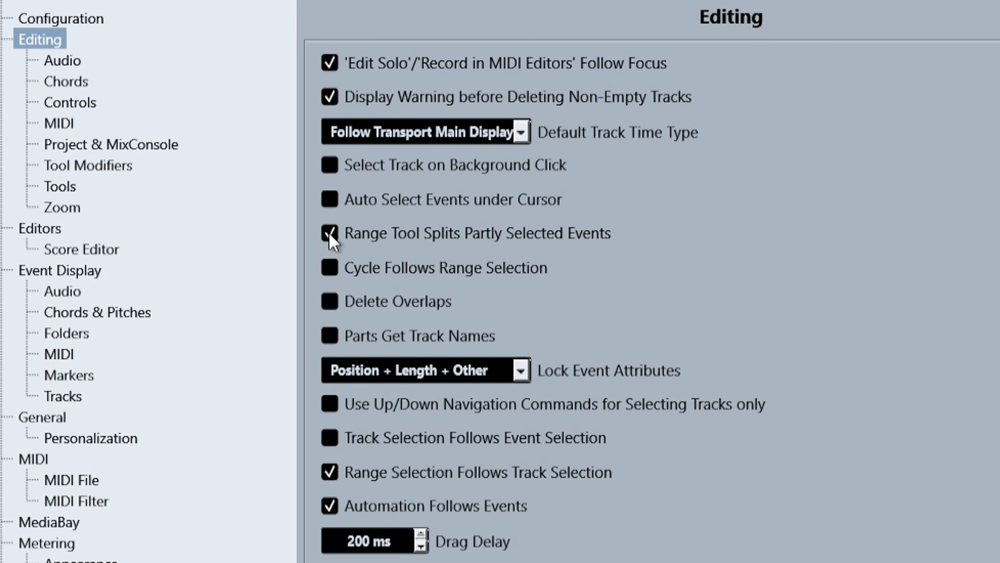
- Turn off Range Tool Splits Partly Selected Events and move a range enclosing the first Small Parts event to about bar 3.6
{"action": "left_click", "coordinate": [329, 234]}
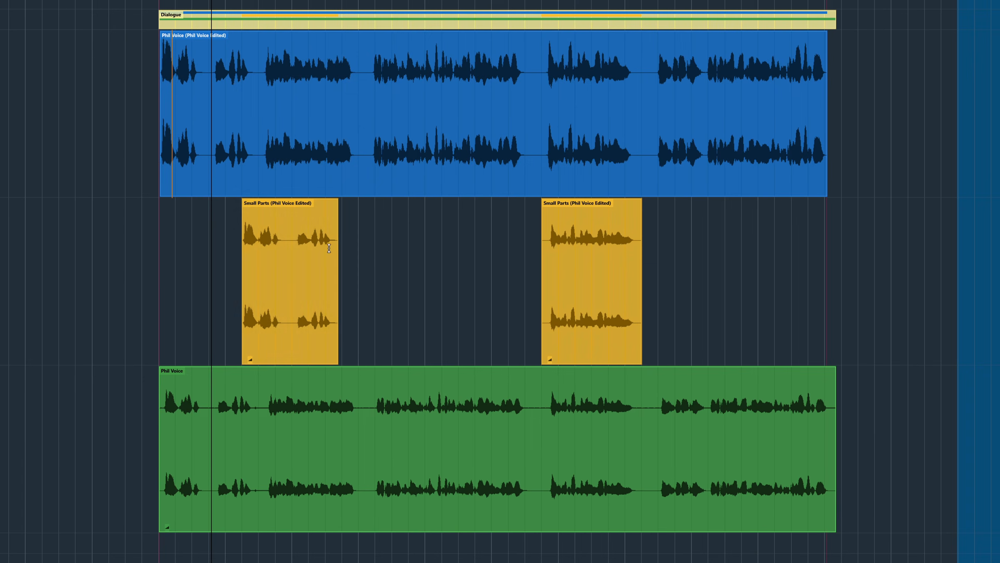
{"action": "left_click_drag", "start_coordinate": [213, 137], "coordinate": [358, 441]}
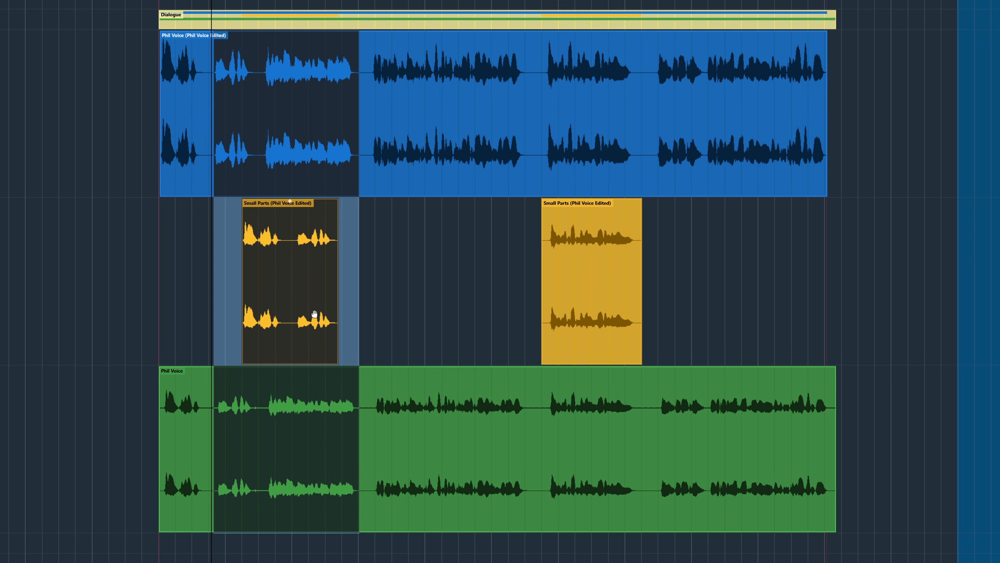
{"action": "left_click_drag", "start_coordinate": [278, 269], "coordinate": [438, 286]}
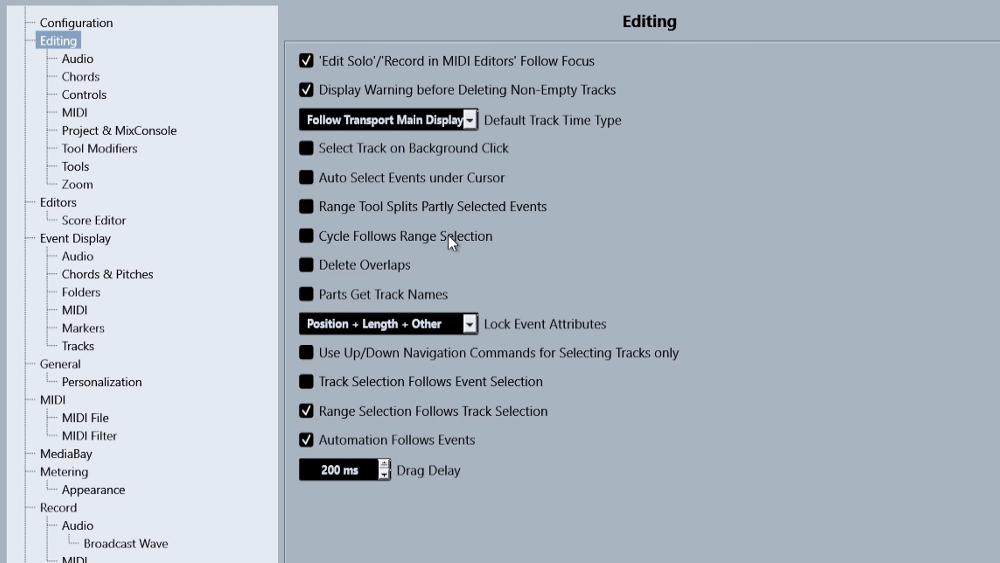
- Turn on Cycle Follows Range Selection and select a long range across the edited voice event
{"action": "left_click", "coordinate": [370, 238]}
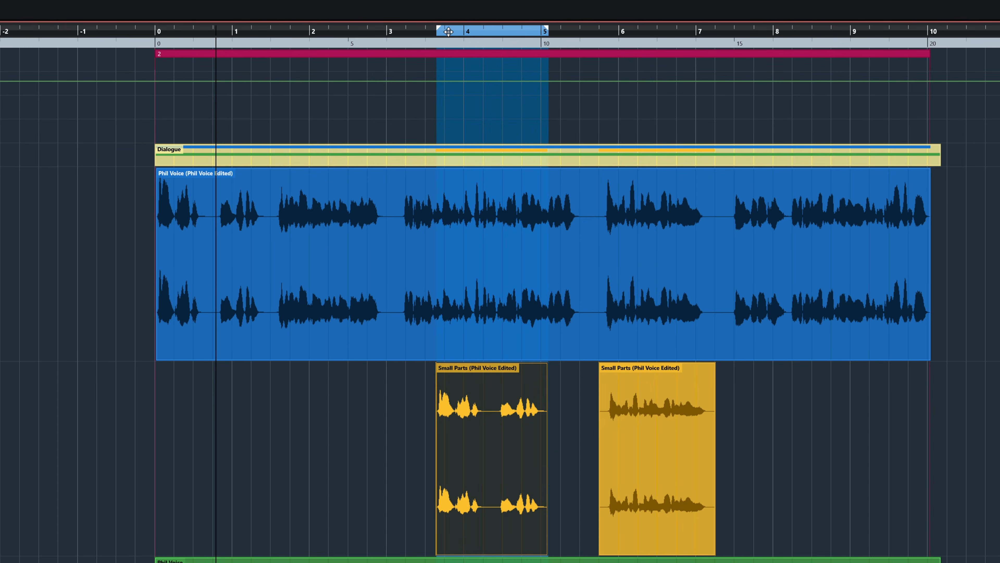
{"action": "left_click_drag", "start_coordinate": [286, 311], "coordinate": [793, 351]}
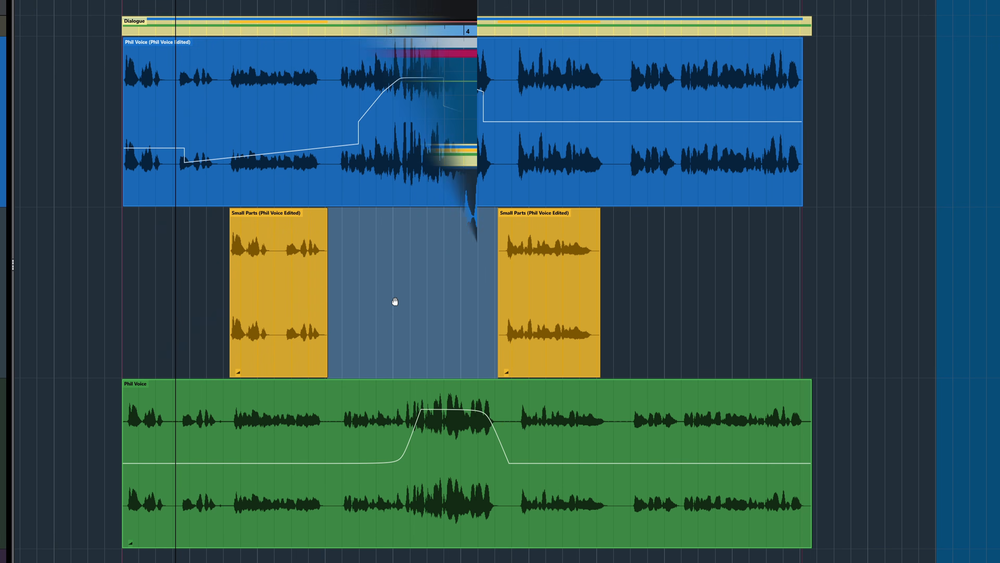
- Extend the range between the Small Parts events down to the original voice track and widen it in time
{"action": "key", "text": "shift+Down"}
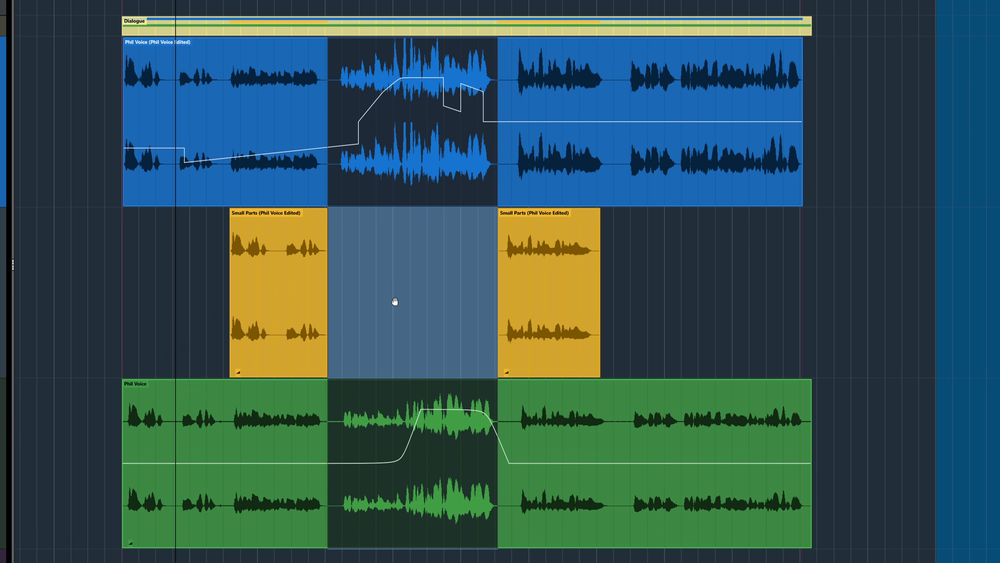
{"action": "key", "text": "shift+Right"}
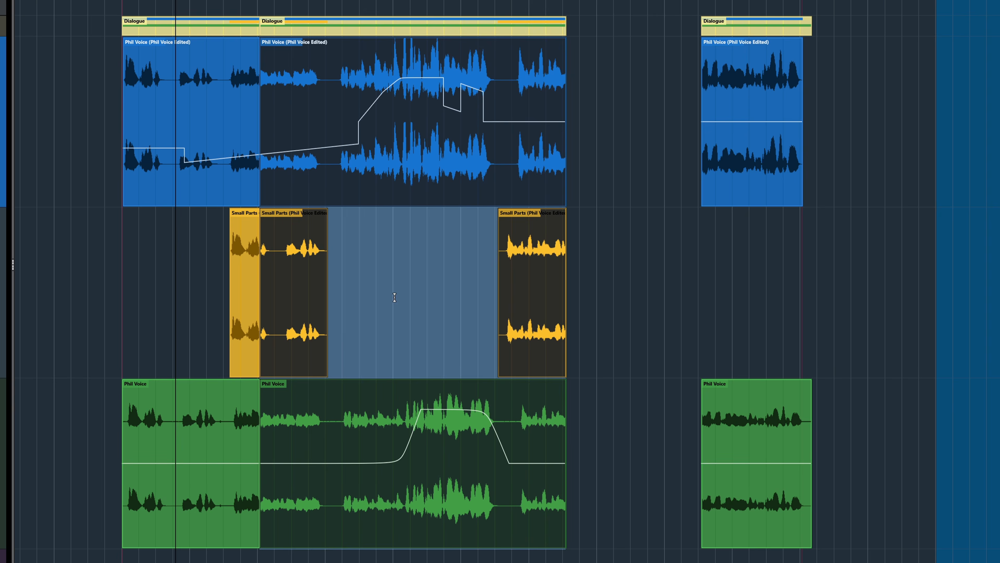
{"action": "key", "text": "alt+Right"}
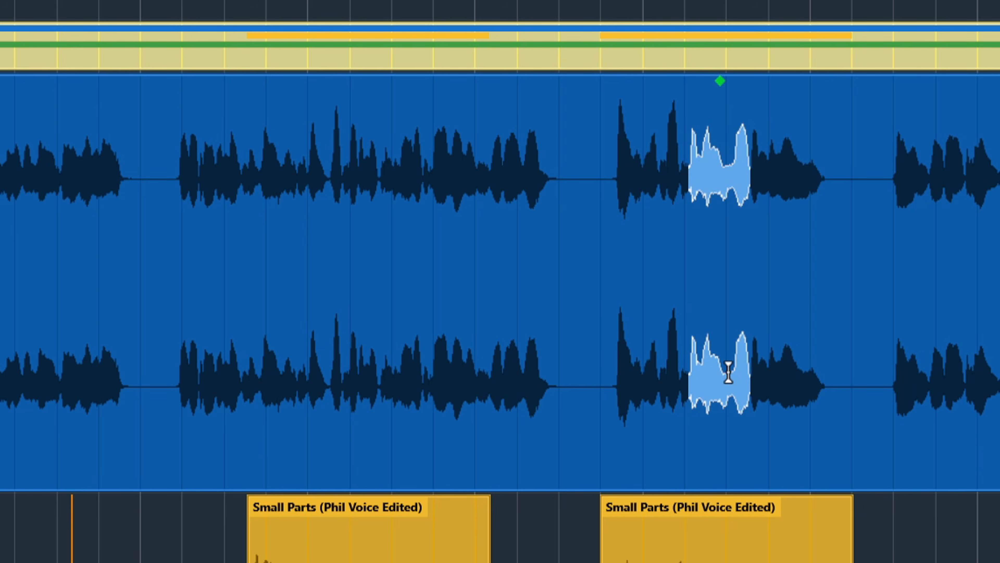
- Lower the edited voice event's volume curve within the short range above the second Small Parts event, and select another range just before it
{"action": "left_click", "coordinate": [729, 372]}
{"action": "left_click_drag", "start_coordinate": [720, 81], "coordinate": [716, 114]}
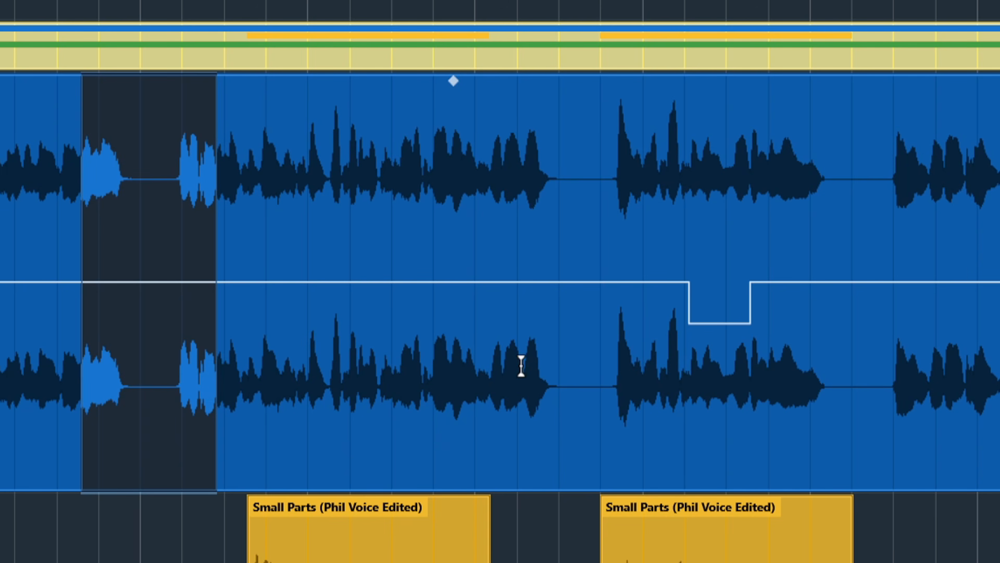
{"action": "mouse_move", "coordinate": [503, 359]}
{"action": "left_mouse_down"}
{"action": "mouse_move", "coordinate": [474, 357]}
{"action": "mouse_move", "coordinate": [547, 364]}
{"action": "mouse_move", "coordinate": [473, 358]}
{"action": "mouse_move", "coordinate": [744, 384]}
{"action": "mouse_move", "coordinate": [587, 384]}
{"action": "left_mouse_up"}
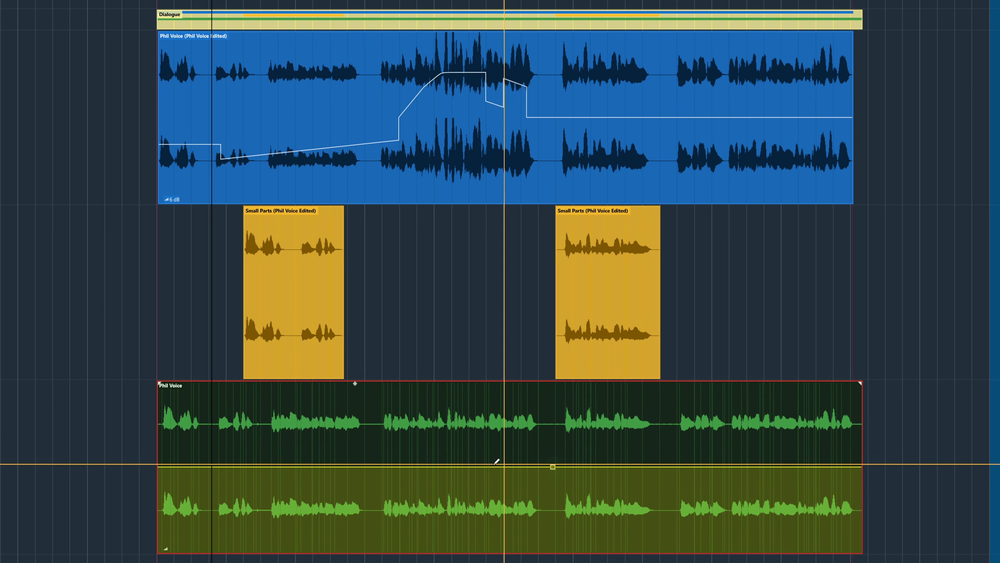
- Raise the volume curve in the middle of the original voice event with a new point, and bend its rising and falling segments into curves
{"action": "left_click", "coordinate": [462, 467]}
{"action": "left_click_drag", "start_coordinate": [462, 467], "coordinate": [463, 412]}
{"action": "left_click_drag", "start_coordinate": [417, 439], "coordinate": [418, 466]}
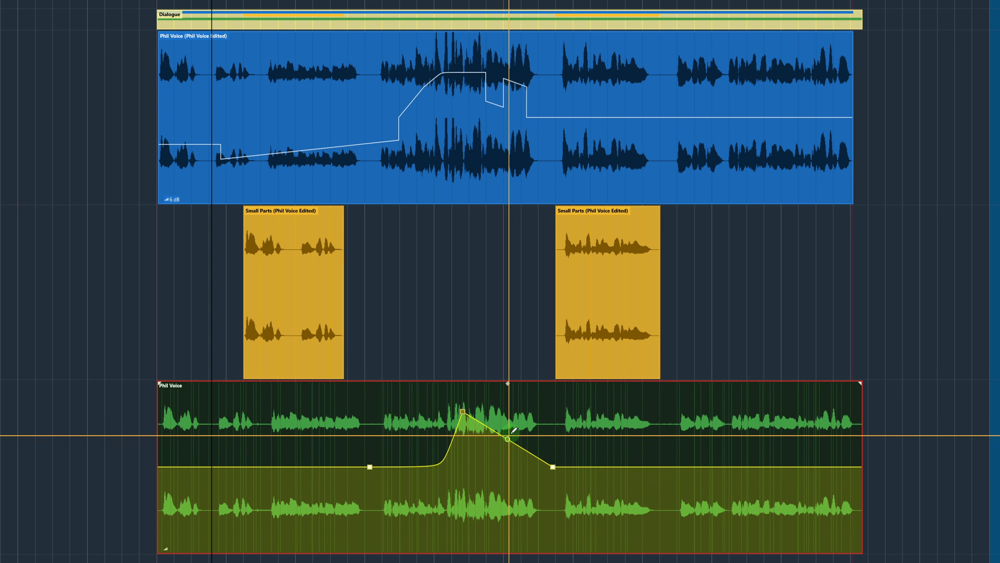
{"action": "left_click_drag", "start_coordinate": [509, 435], "coordinate": [509, 433]}
{"action": "left_click", "coordinate": [401, 78]}
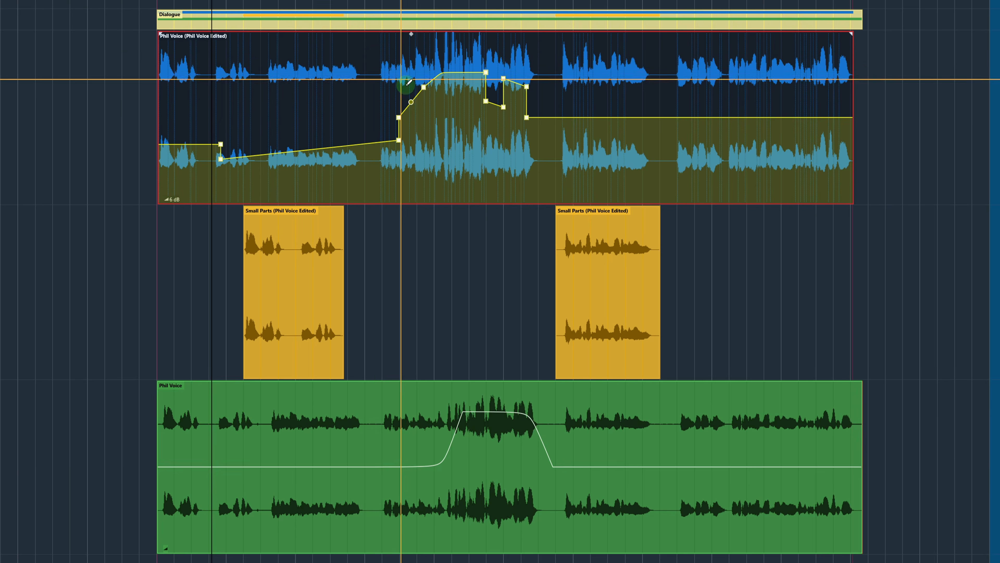
- Select a range between the two Small Parts events with the Range tool, extend it up to the edited voice track, and move it later
{"action": "right_click", "coordinate": [507, 284]}
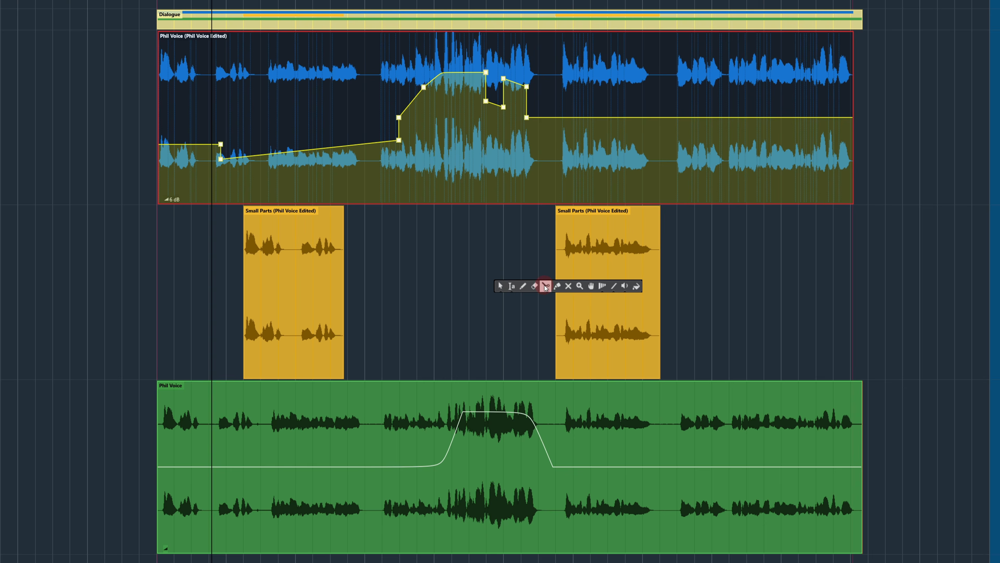
{"action": "left_click", "coordinate": [513, 286]}
{"action": "left_click_drag", "start_coordinate": [377, 209], "coordinate": [553, 437]}
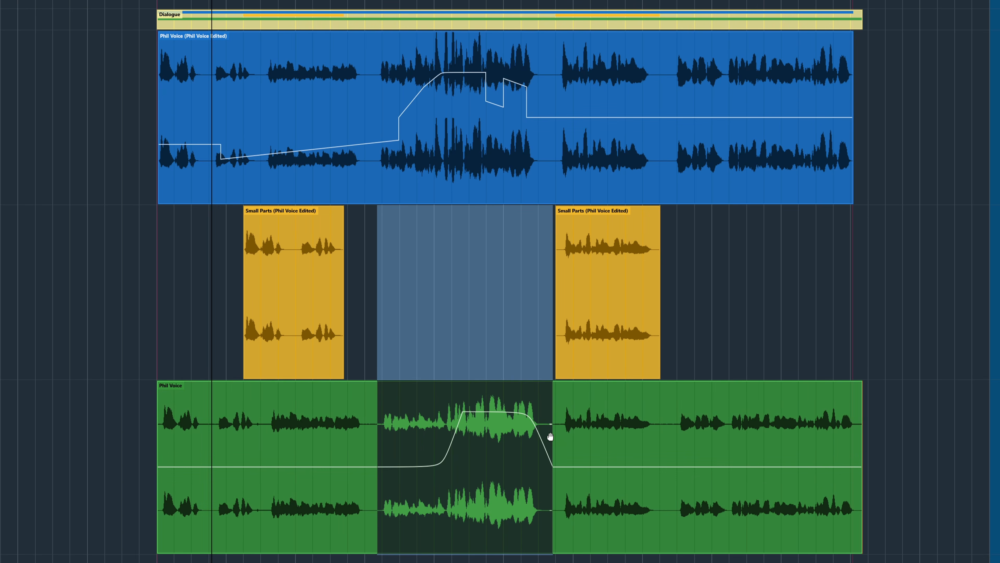
{"action": "key", "text": "shift+Up"}
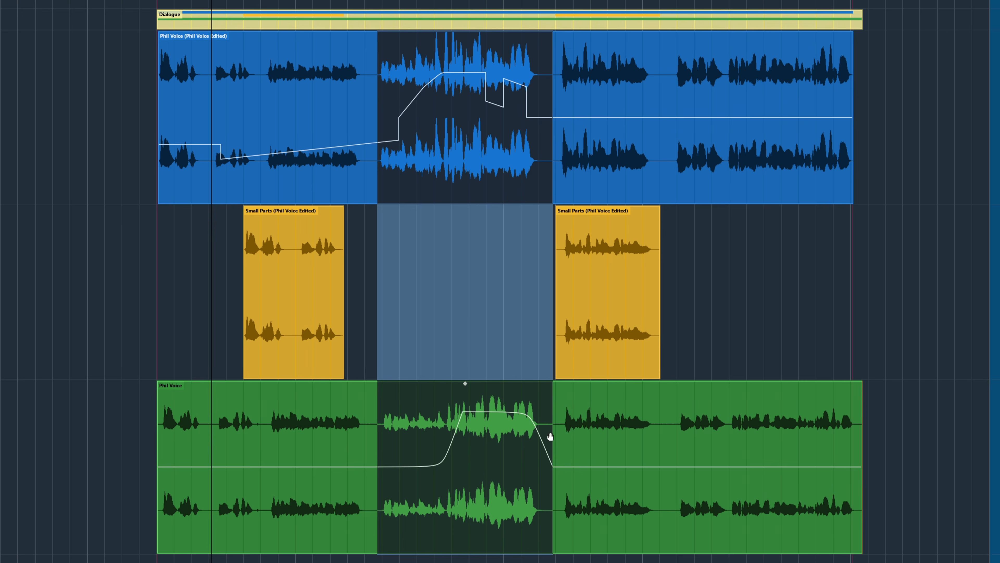
{"action": "left_click_drag", "start_coordinate": [473, 308], "coordinate": [747, 337]}
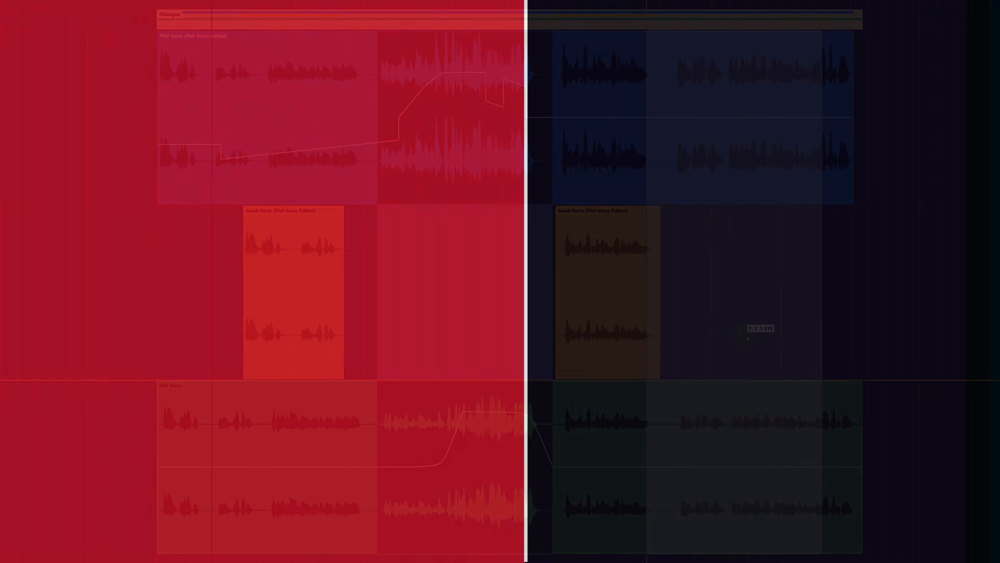